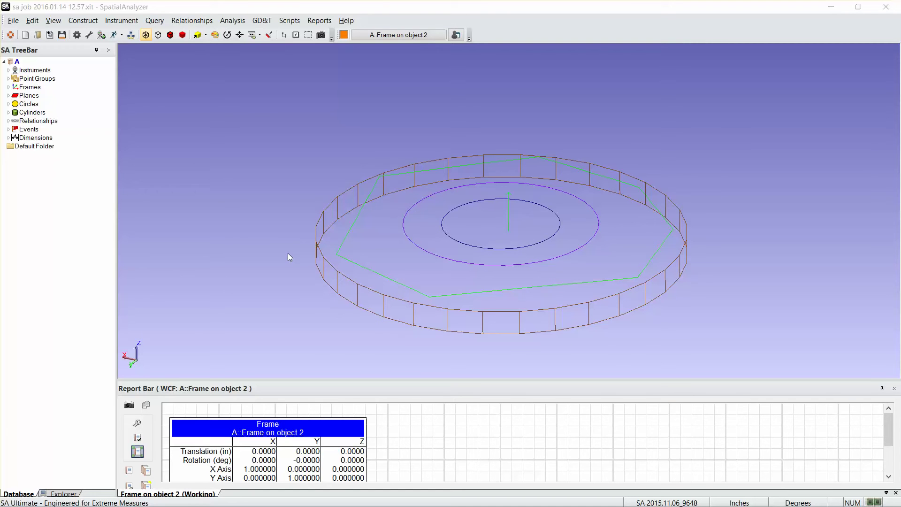
# Step: Orbit the fixture model around to a nearly edge-on side view
pyautogui.moveTo(290, 239); pyautogui.dragTo(357, 275, button='middle')
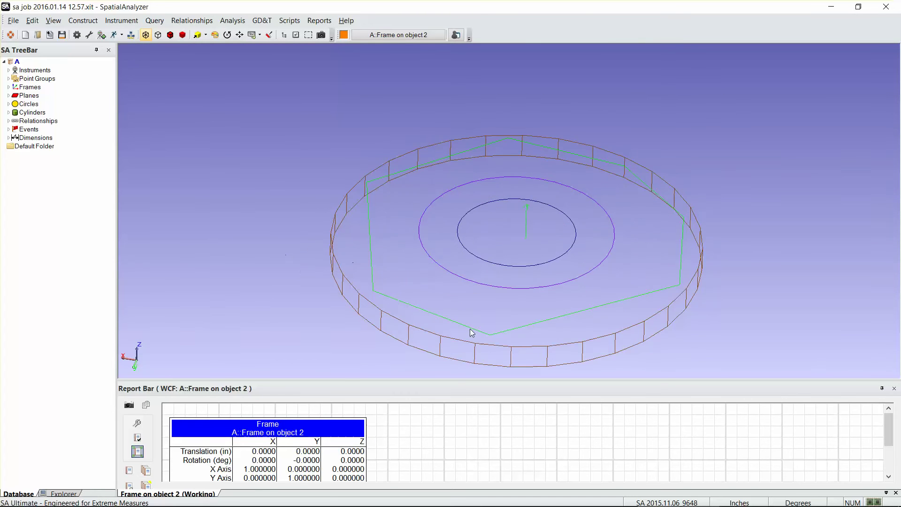
pyautogui.moveTo(471, 330); pyautogui.dragTo(458, 300, button='middle')
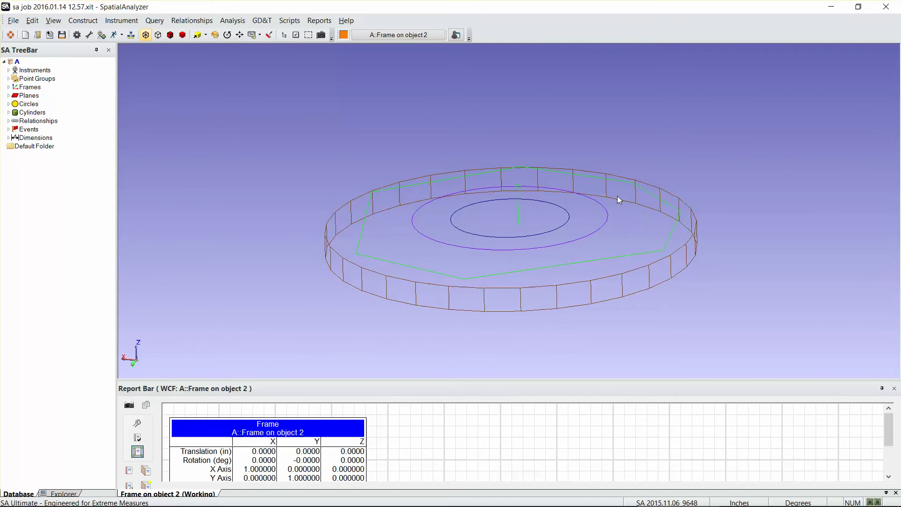
pyautogui.moveTo(463, 276); pyautogui.dragTo(517, 263, button='middle')
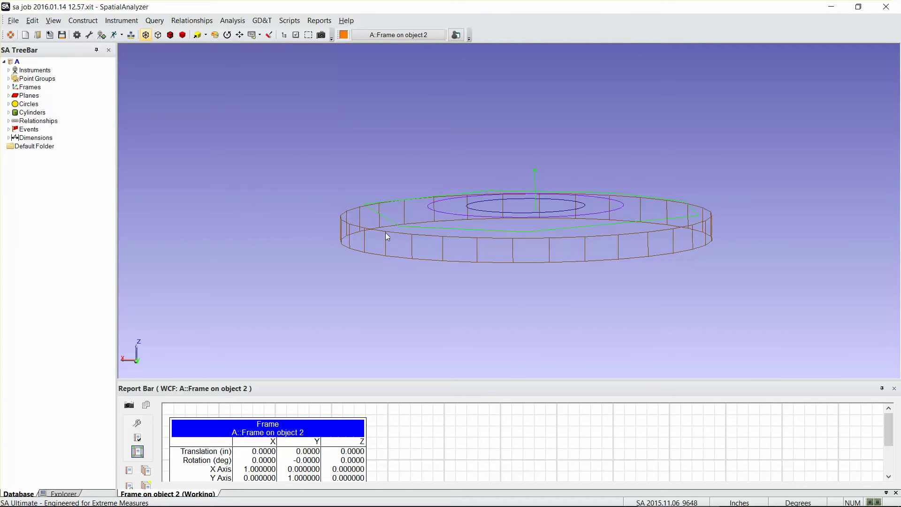
pyautogui.moveTo(556, 284)
pyautogui.mouseDown(button='middle')
pyautogui.moveTo(538, 271)
pyautogui.moveTo(539, 283)
pyautogui.mouseUp(button='middle')
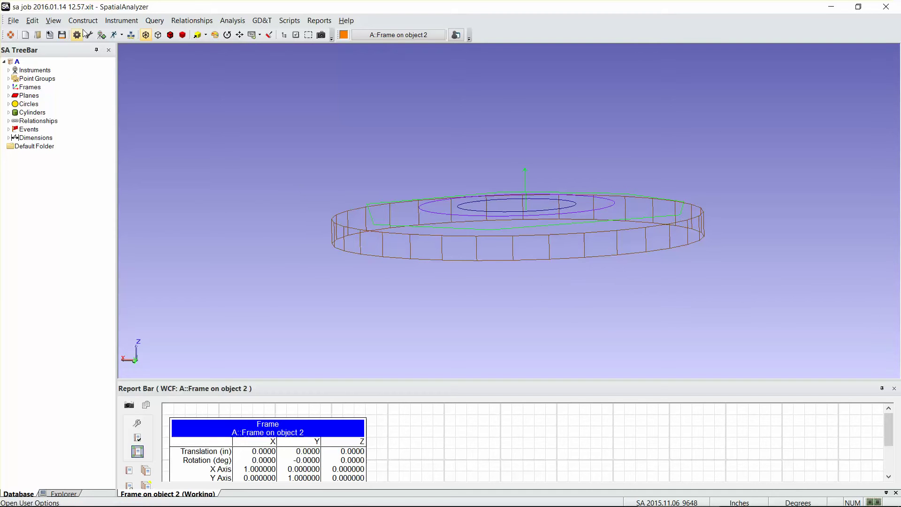
# Step: Change the Top of fixture21 cylinder's length to 3.59456047 inches in its Cylinder properties
pyautogui.click(8, 113)
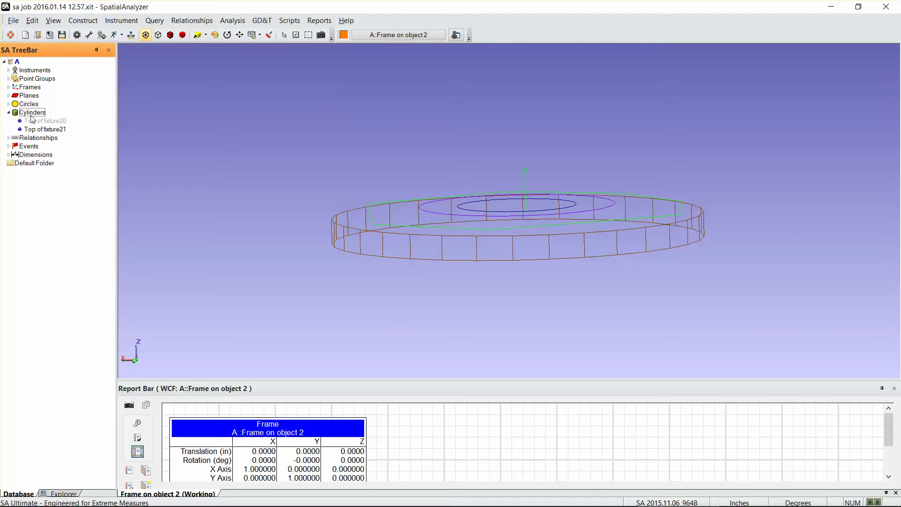
pyautogui.doubleClick(55, 130)
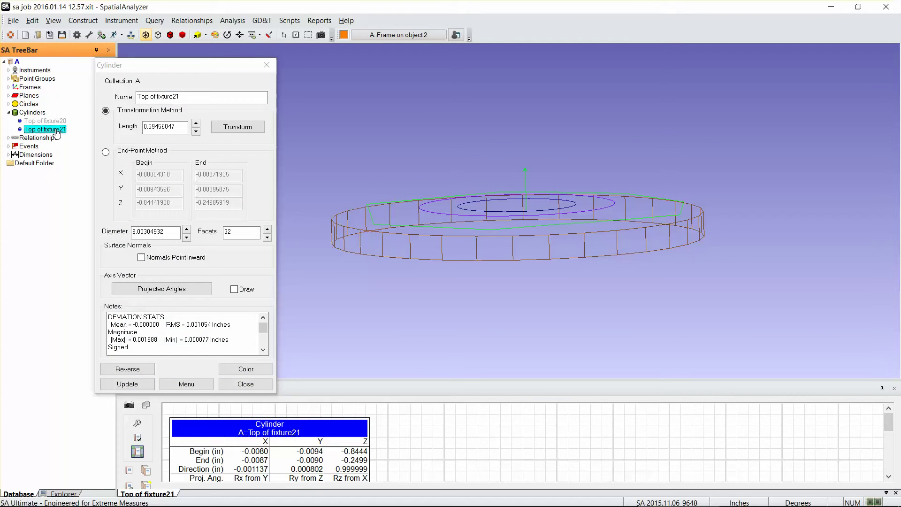
pyautogui.click(196, 123)
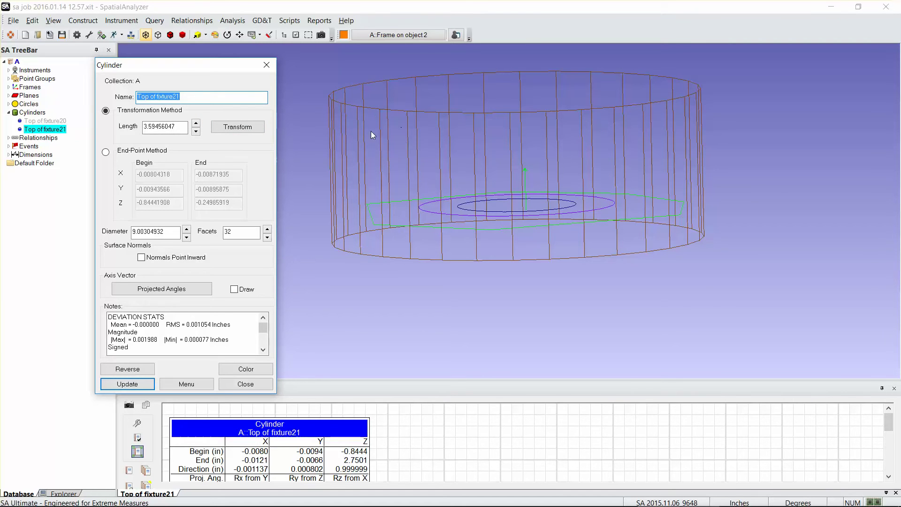
pyautogui.click(265, 385)
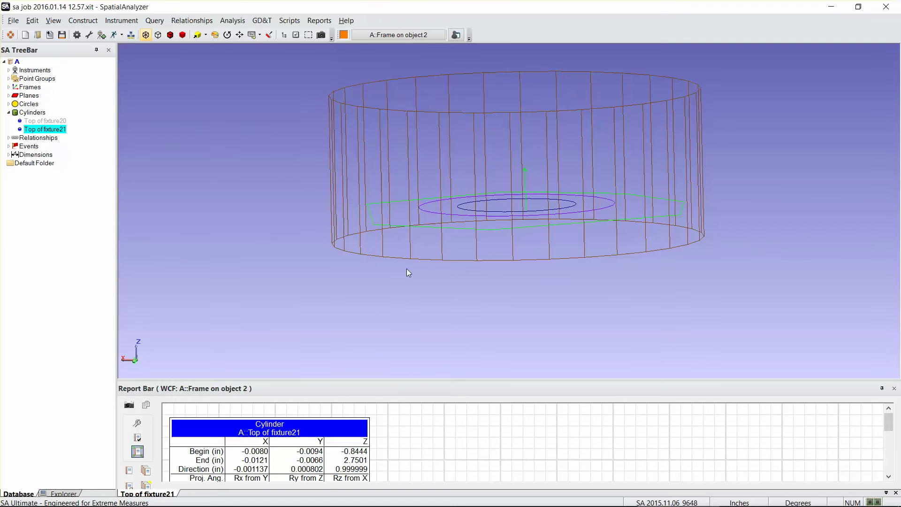
pyautogui.moveTo(520, 192); pyautogui.dragTo(505, 204, button='right')
# Step: Make a surface from the Top of fixture21 cylinder and list it under Surfaces
pyautogui.rightClick(329, 185)
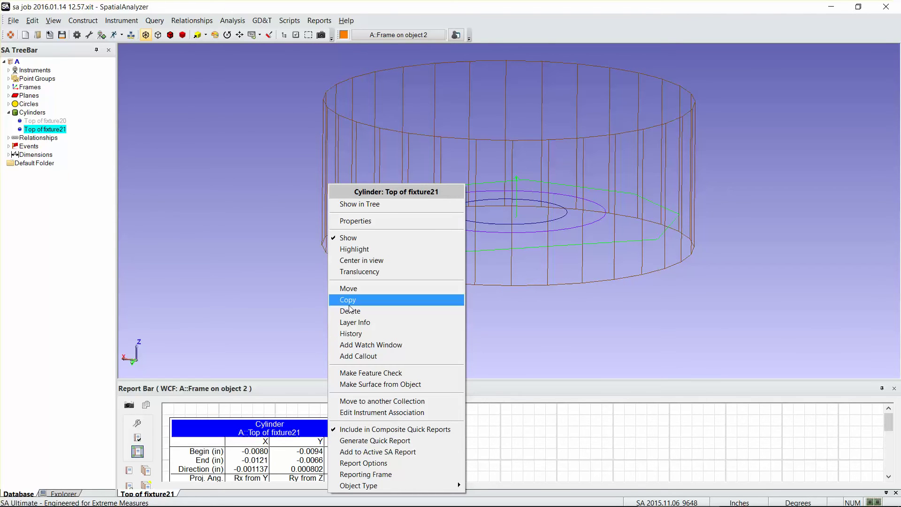
pyautogui.click(366, 388)
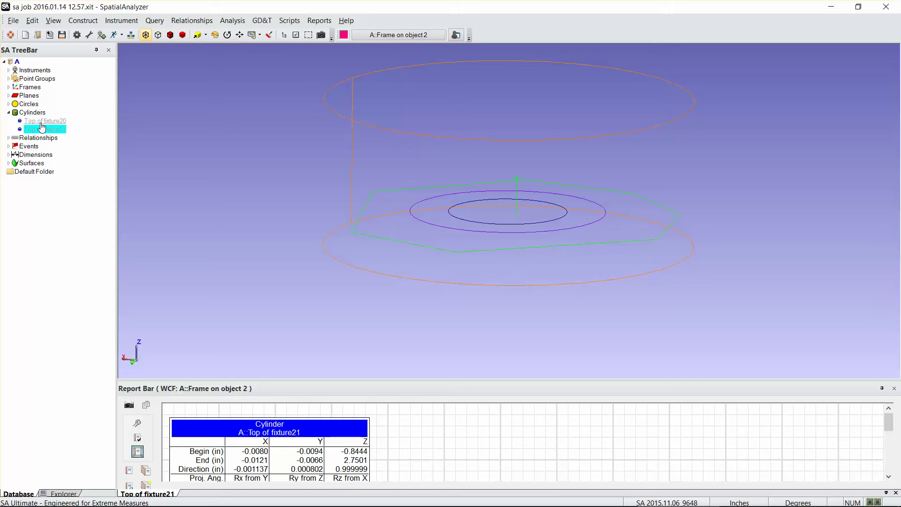
pyautogui.click(9, 163)
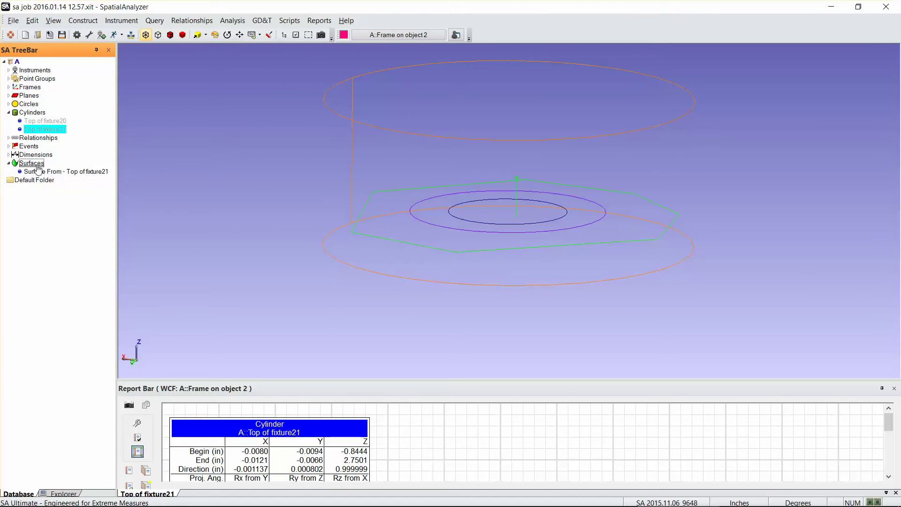
pyautogui.moveTo(368, 179); pyautogui.dragTo(416, 181, button='right')
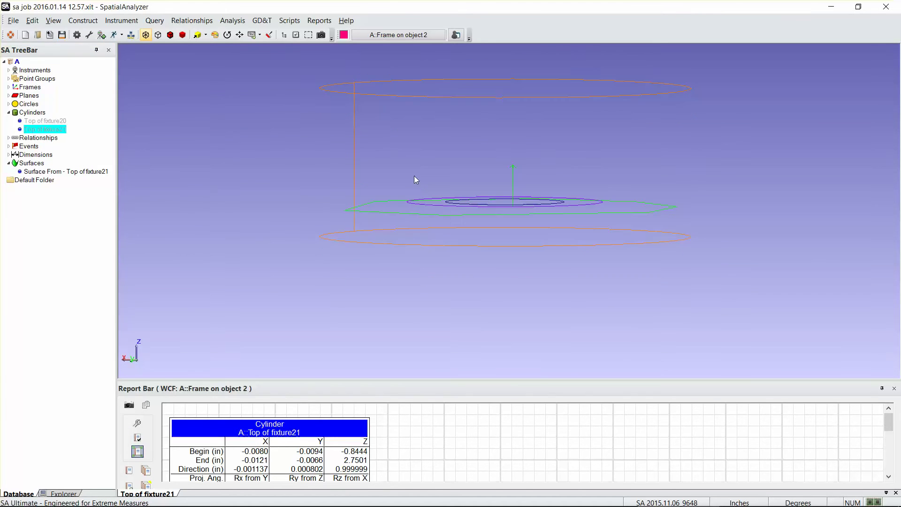
# Step: Preview the cylinder surface solid-shaded, return to wireframe, and orbit around cylinder and plane
pyautogui.click(169, 35)
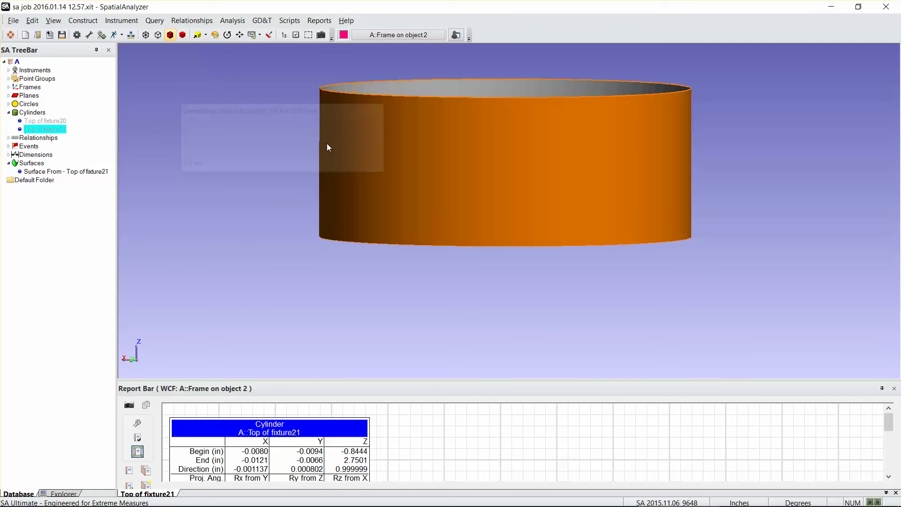
pyautogui.moveTo(328, 145)
pyautogui.mouseDown(button='right')
pyautogui.moveTo(417, 166)
pyautogui.moveTo(418, 181)
pyautogui.moveTo(166, 55)
pyautogui.mouseUp(button='right')
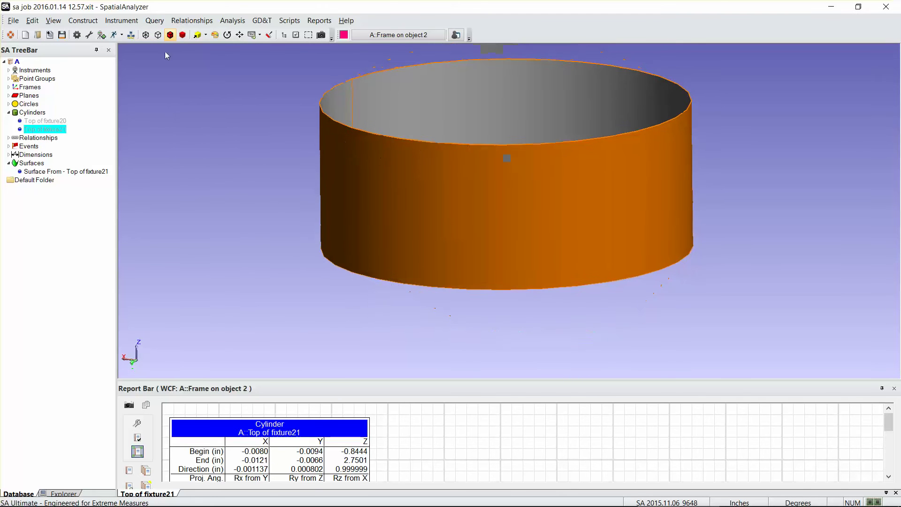
pyautogui.click(144, 33)
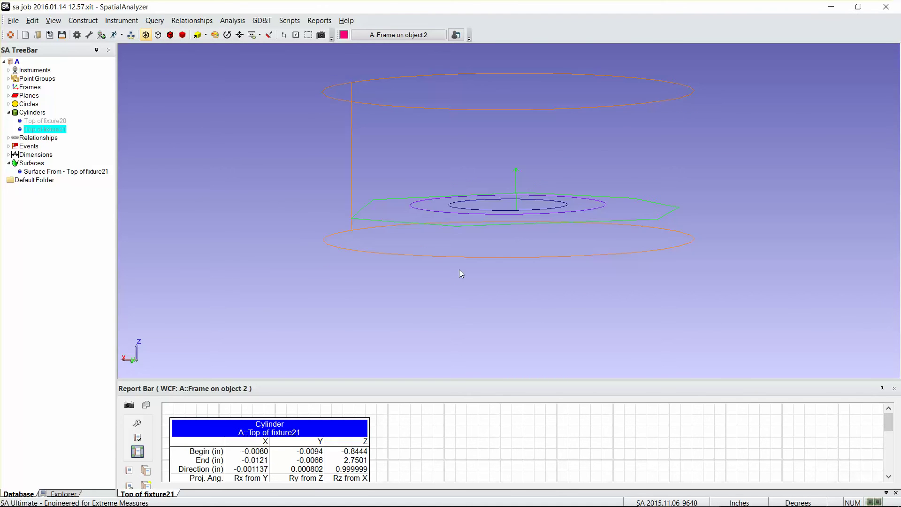
pyautogui.moveTo(460, 270); pyautogui.dragTo(396, 226, button='right')
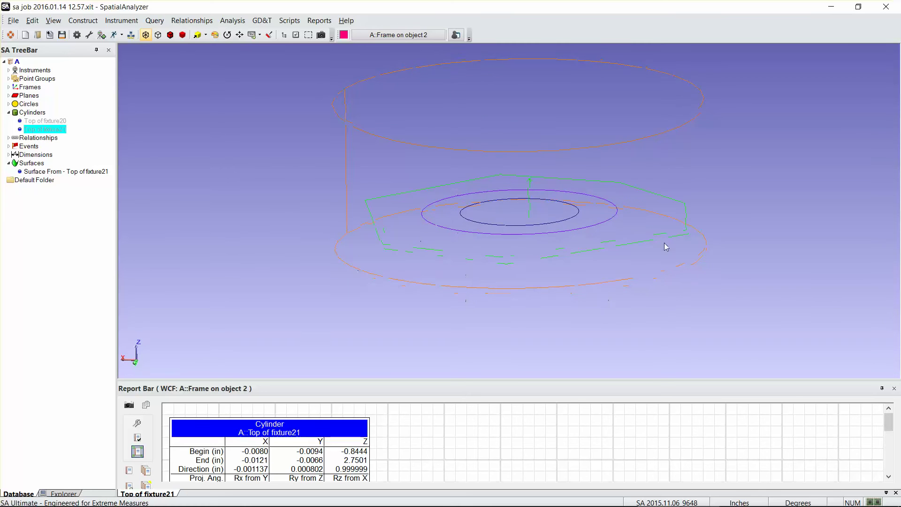
pyautogui.moveTo(591, 173); pyautogui.dragTo(477, 302, button='right')
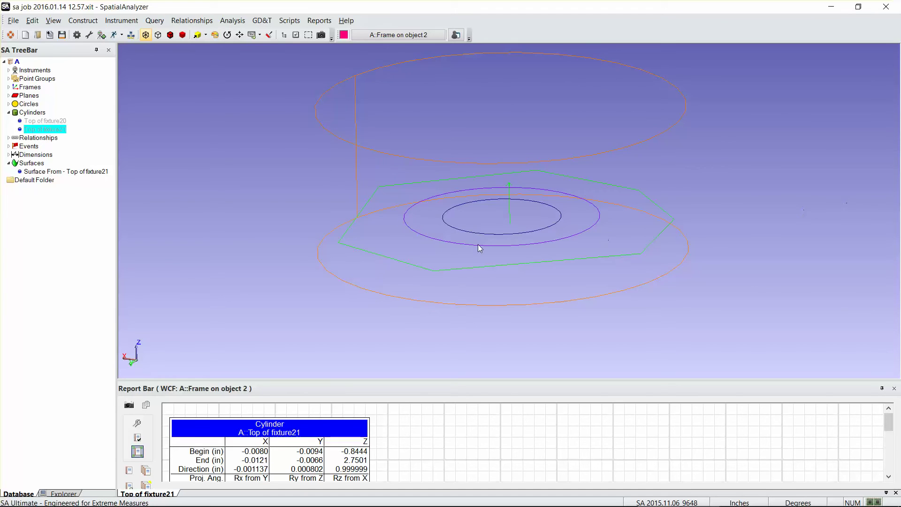
pyautogui.moveTo(469, 252); pyautogui.dragTo(522, 250, button='right')
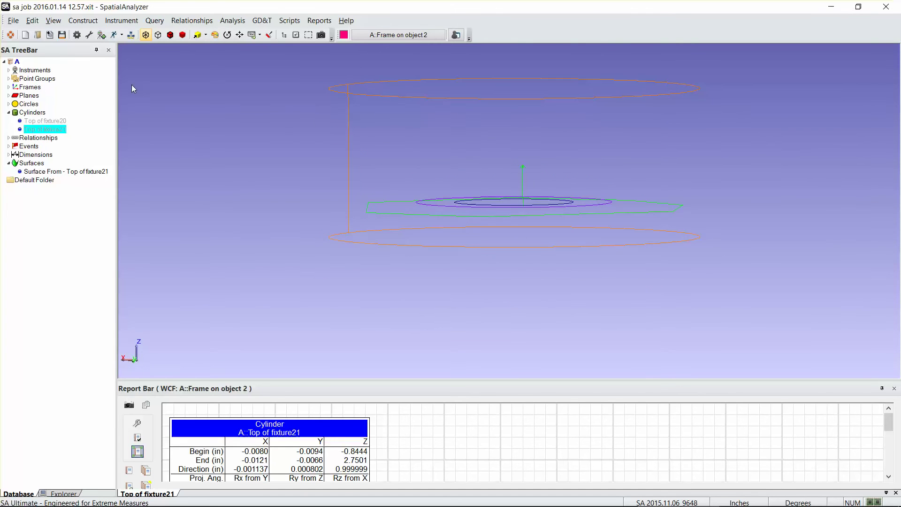
# Step: Start a Plane and Surface intersection B-spline, picking the plane and then the cylinder surface
pyautogui.click(75, 22)
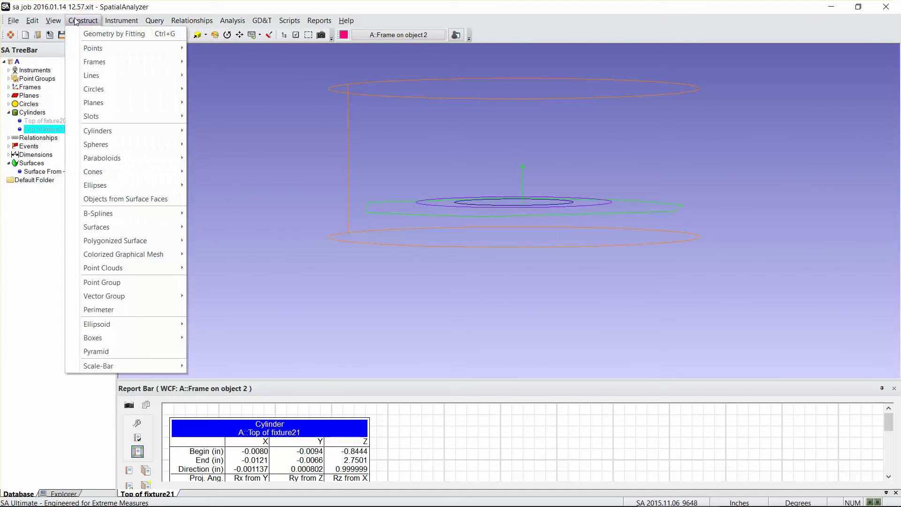
pyautogui.moveTo(144, 216)
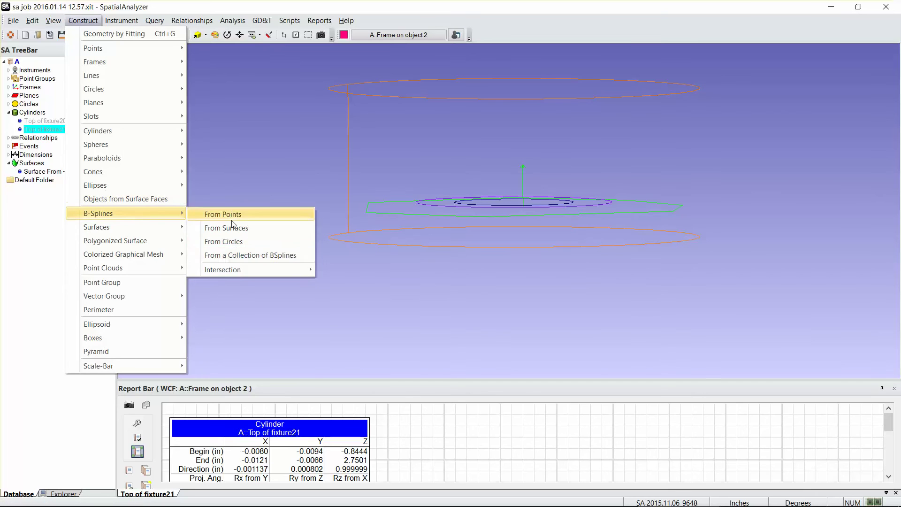
pyautogui.moveTo(243, 265)
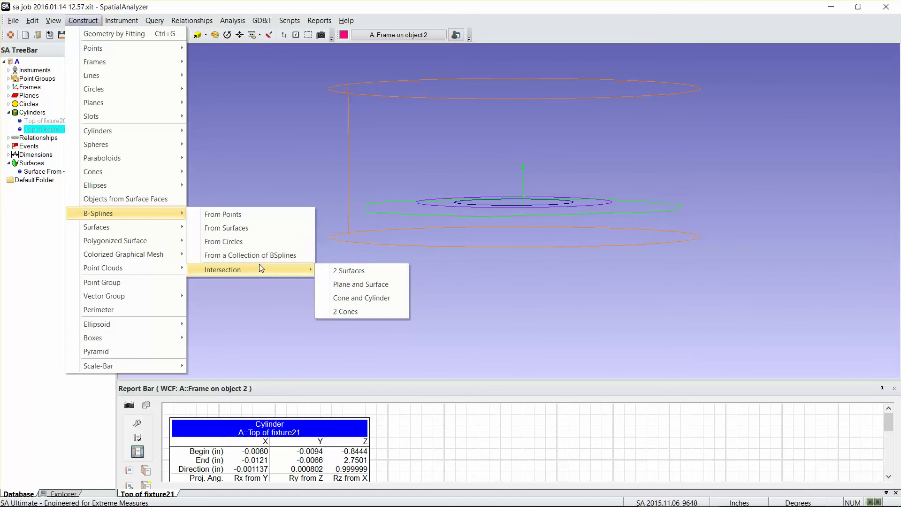
pyautogui.click(370, 284)
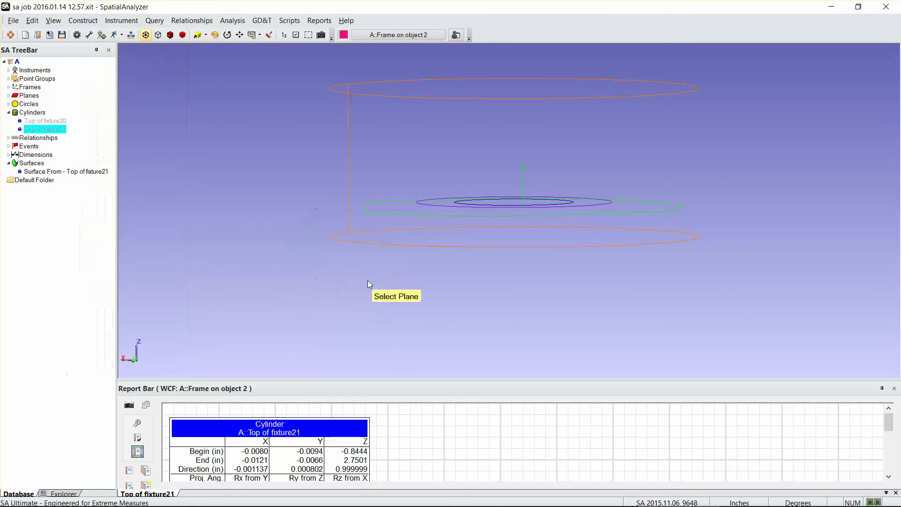
pyautogui.moveTo(425, 179); pyautogui.dragTo(396, 207, button='right')
pyautogui.click(393, 208)
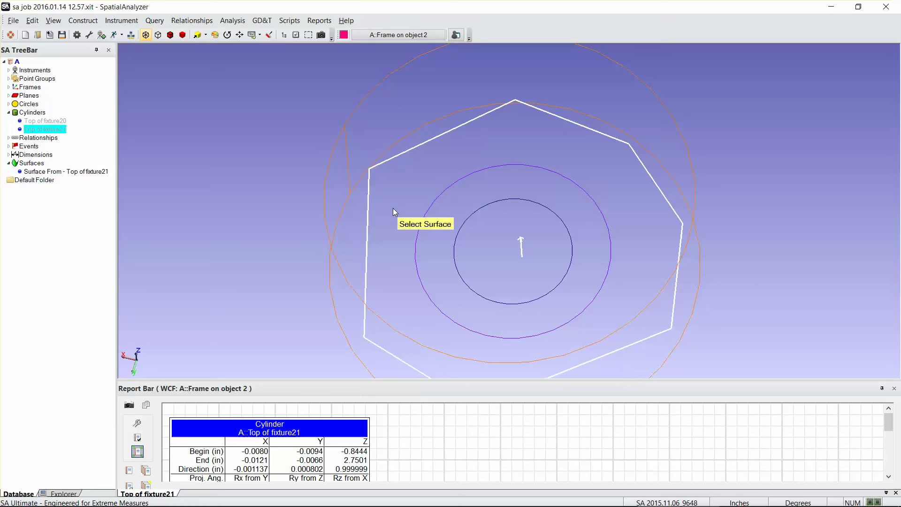
pyautogui.click(345, 136)
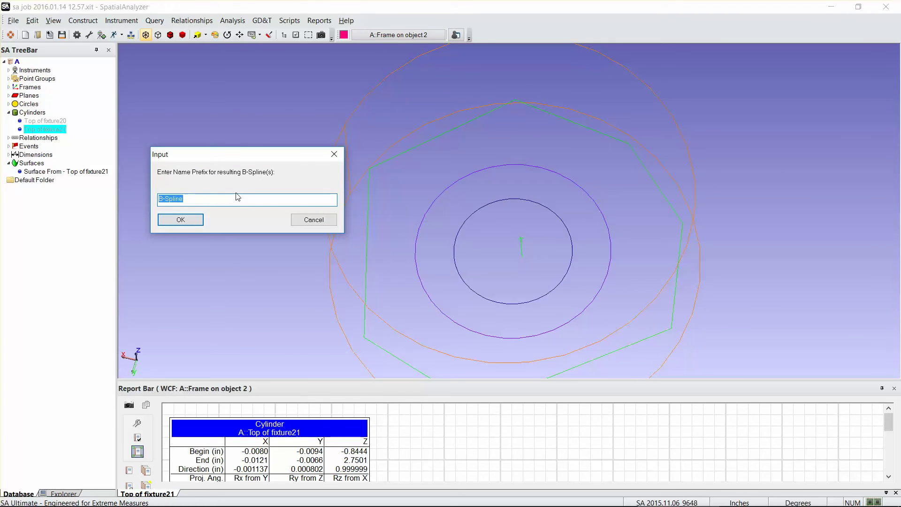
# Step: Accept the default B-Spline name prefix and 0.000100 approximation tolerance to create the curve
pyautogui.click(184, 220)
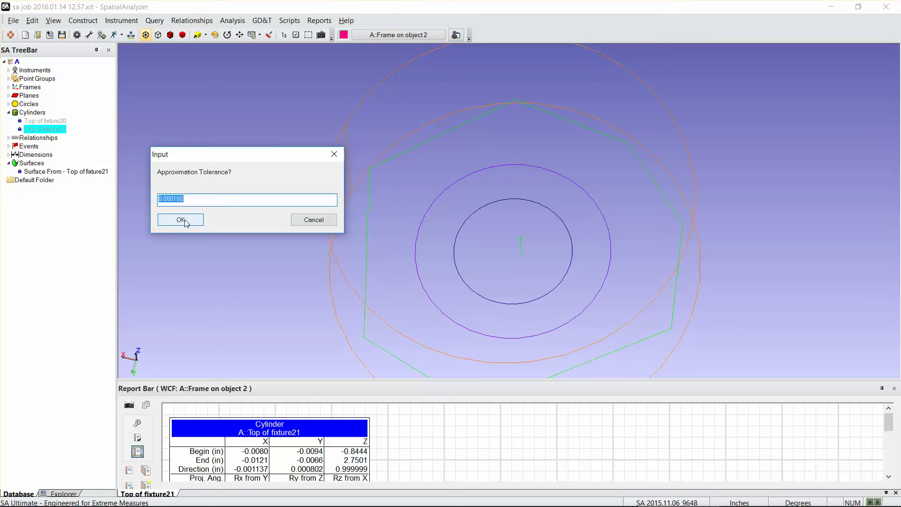
pyautogui.click(471, 295)
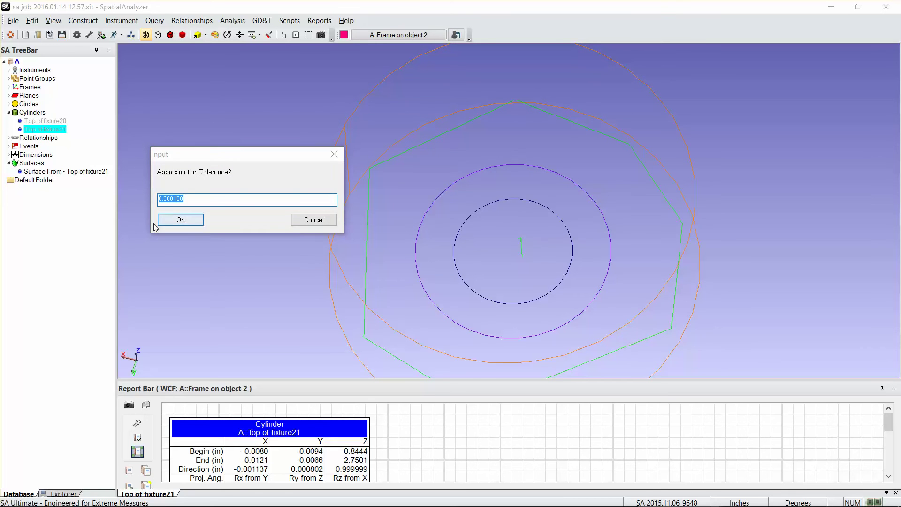
pyautogui.click(182, 216)
pyautogui.click(183, 220)
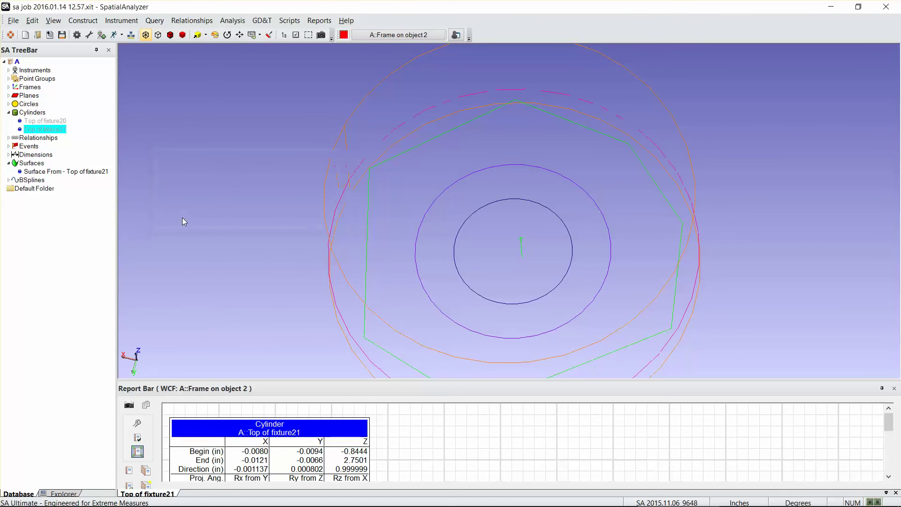
pyautogui.moveTo(560, 308); pyautogui.dragTo(297, 284, button='right')
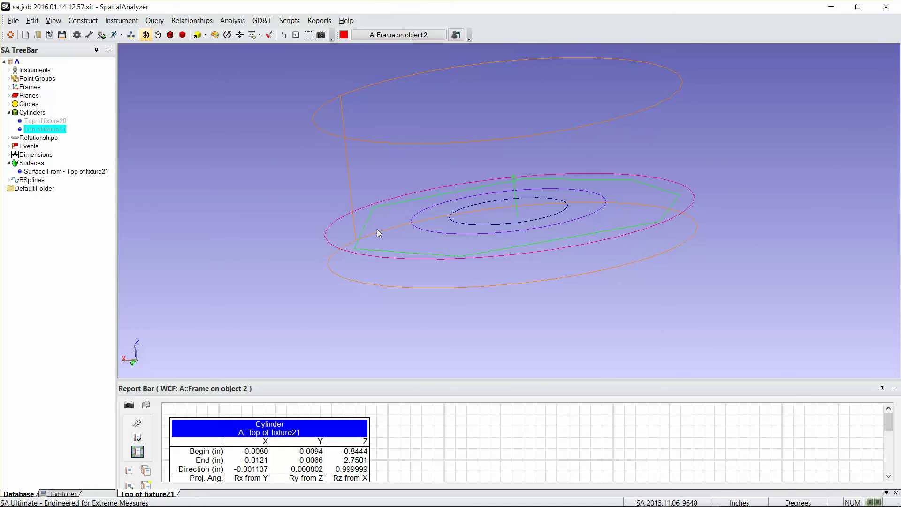
pyautogui.moveTo(376, 233); pyautogui.dragTo(453, 199, button='right')
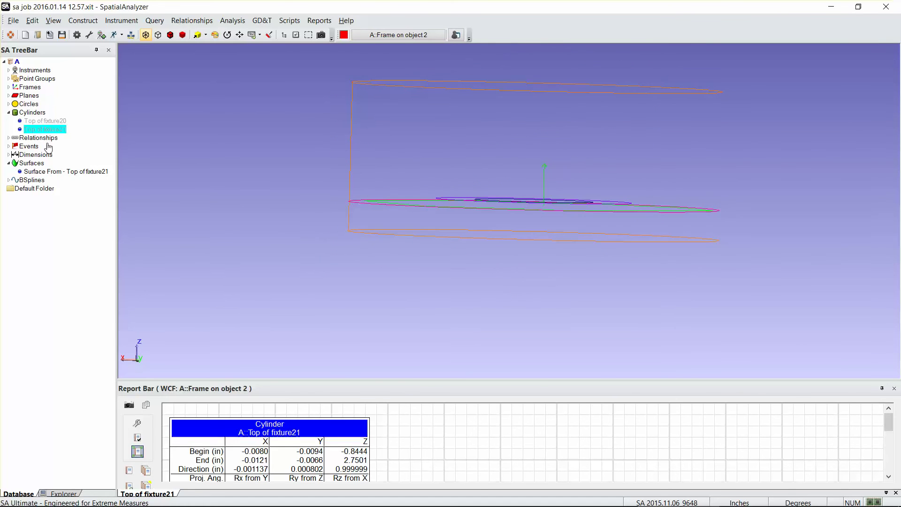
# Step: Uncheck Show for 'Surface From - Top of fixture21' and view the remaining B-spline and circles
pyautogui.rightClick(39, 173)
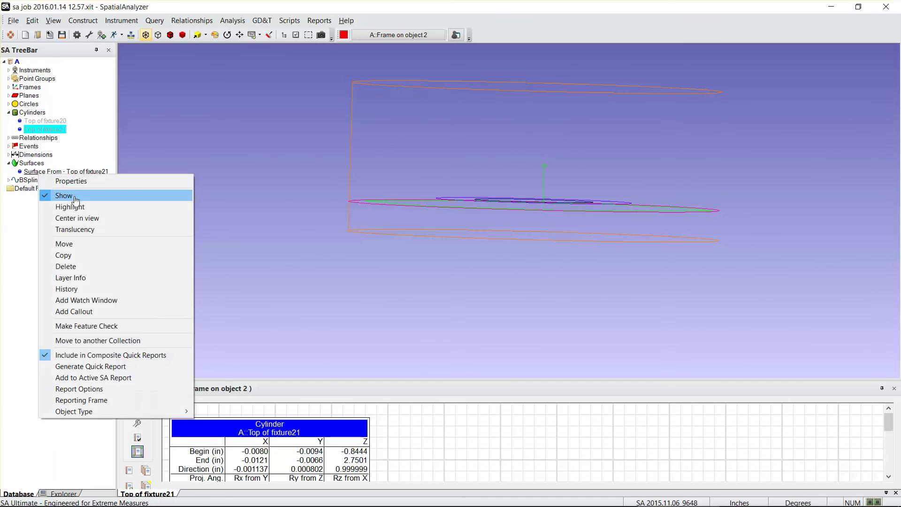
pyautogui.click(67, 194)
pyautogui.moveTo(402, 185); pyautogui.dragTo(582, 298, button='right')
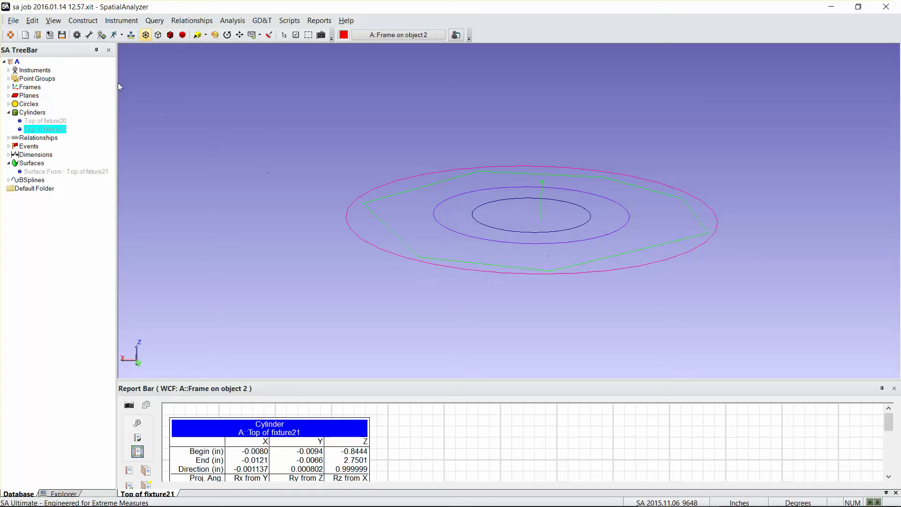
pyautogui.moveTo(448, 248); pyautogui.dragTo(444, 268, button='right')
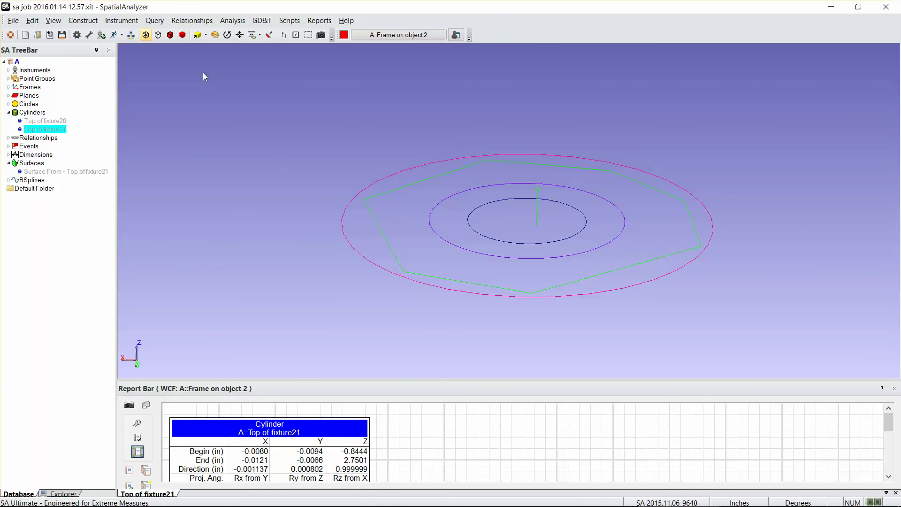
# Step: Run Construct > Points > Layout > On Curves > n Spaced Points and select the intersection B-spline
pyautogui.click(83, 22)
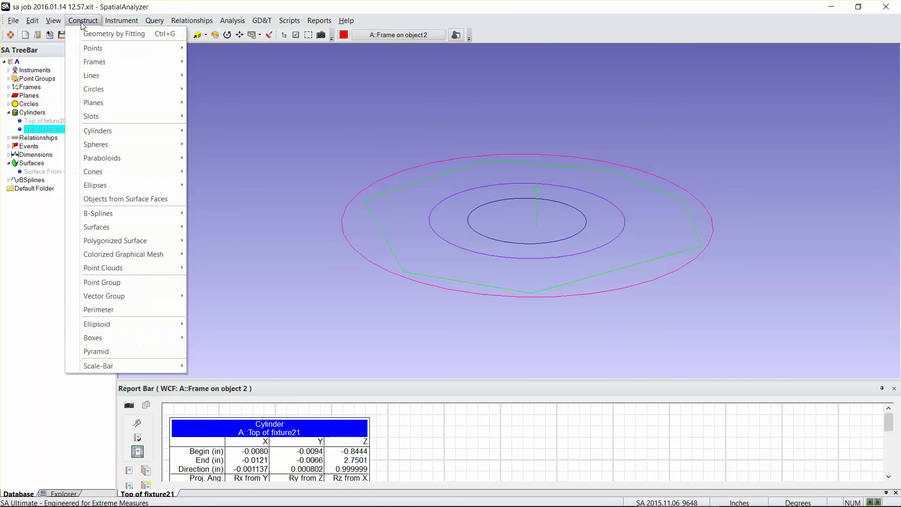
pyautogui.moveTo(115, 49)
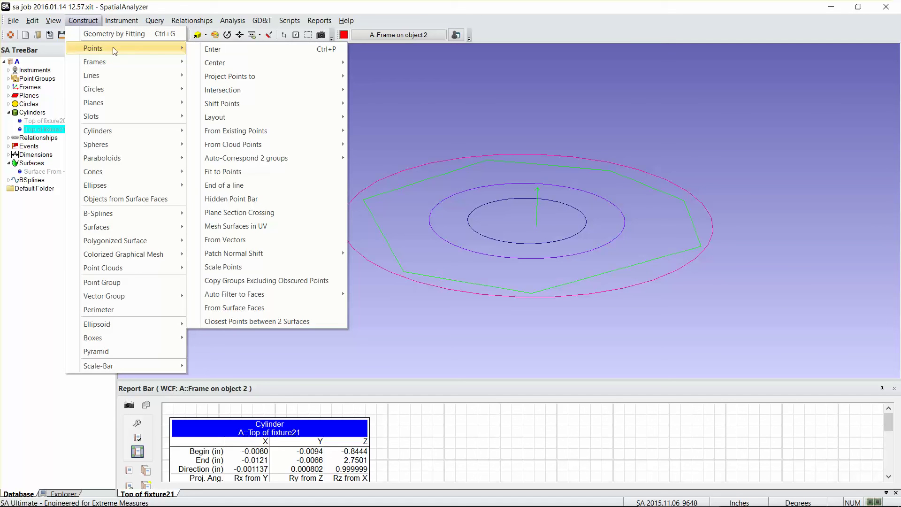
pyautogui.moveTo(284, 118)
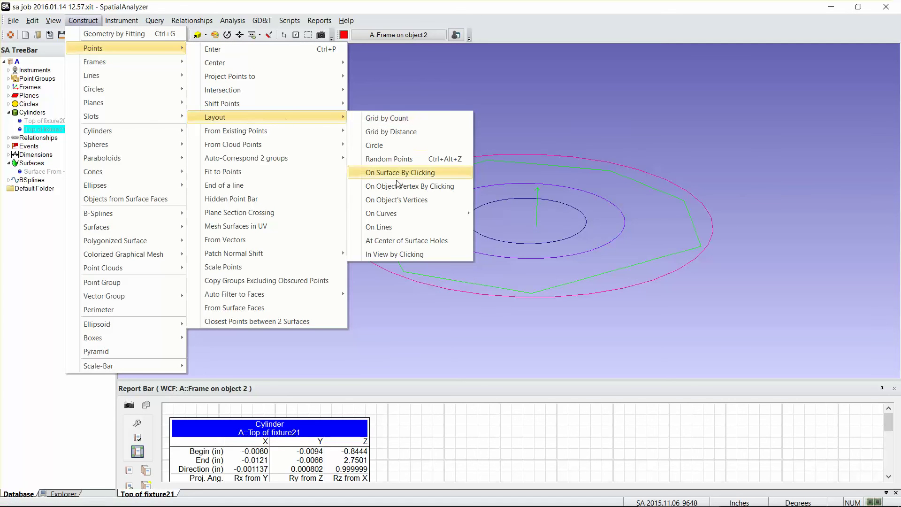
pyautogui.moveTo(401, 215)
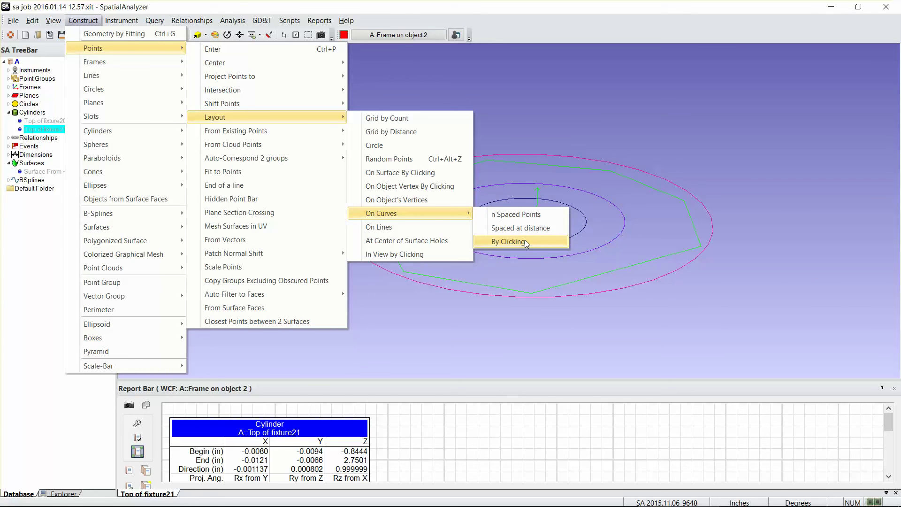
pyautogui.click(531, 215)
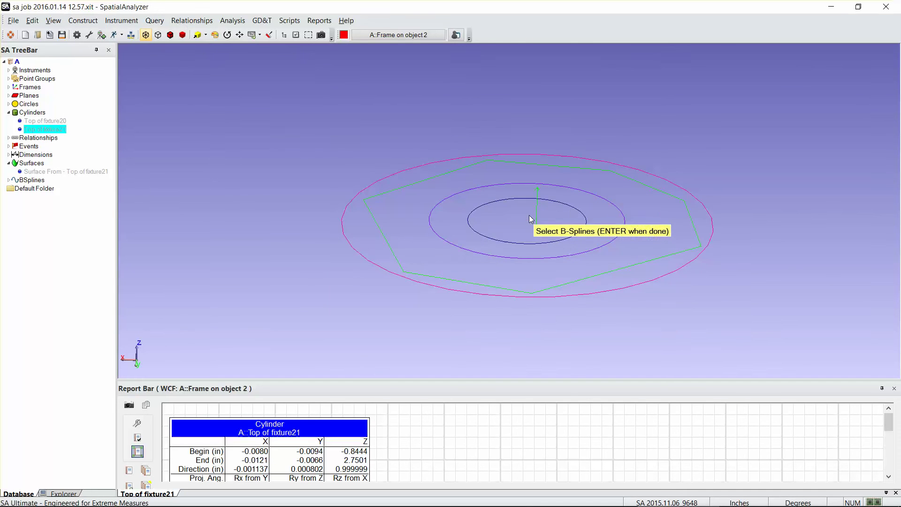
pyautogui.click(363, 258)
pyautogui.press('Return')
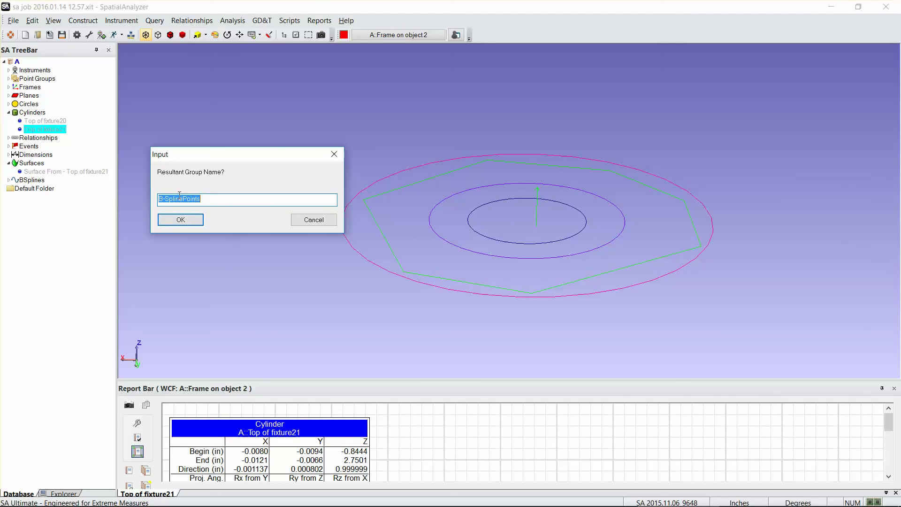
# Step: Create 50 points in group B-SplinePoints with prefix b along the B-spline
pyautogui.click(184, 221)
pyautogui.click(198, 221)
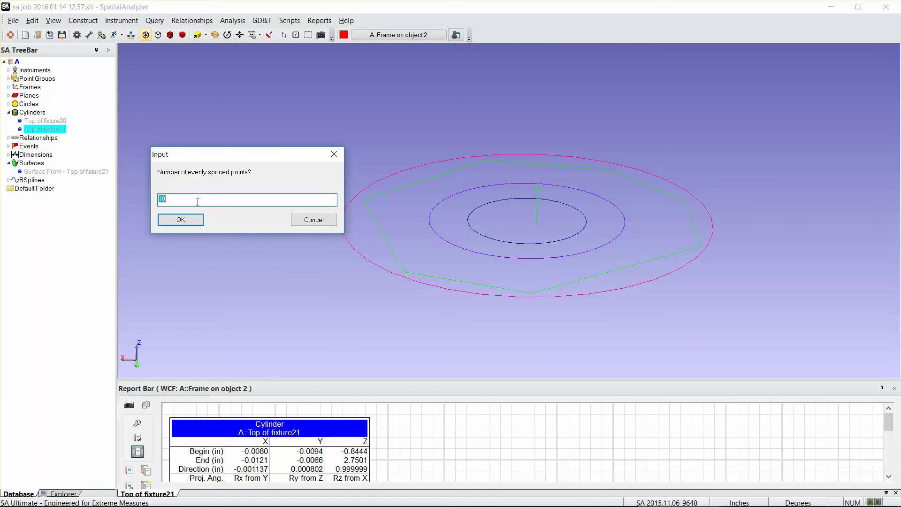
pyautogui.write('50')
pyautogui.click(173, 222)
pyautogui.moveTo(300, 266); pyautogui.dragTo(444, 136, button='right')
pyautogui.moveTo(582, 362); pyautogui.dragTo(541, 328, button='right')
pyautogui.moveTo(383, 495)
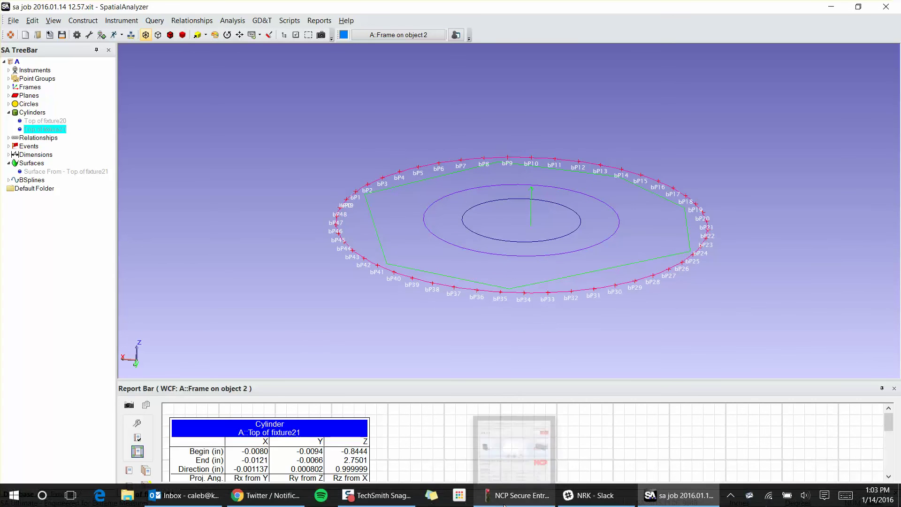